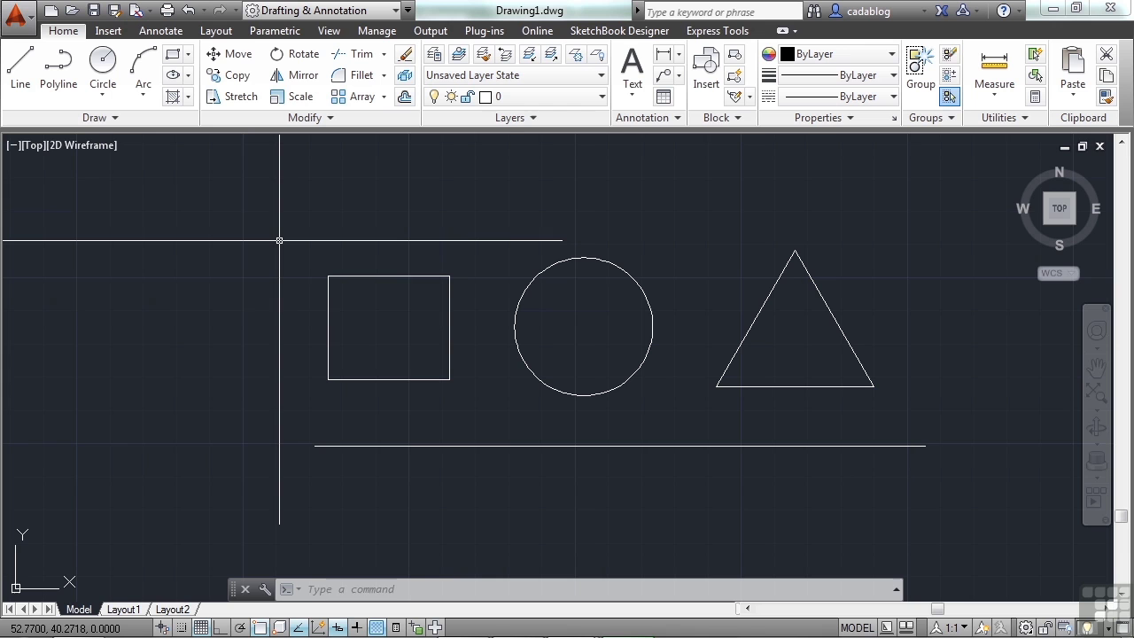
Step: Cycle between Drawing1 and Drawing2 with Ctrl+Tab and Ctrl+Shift+Tab, ending on Drawing1
key(ctrl+Tab)
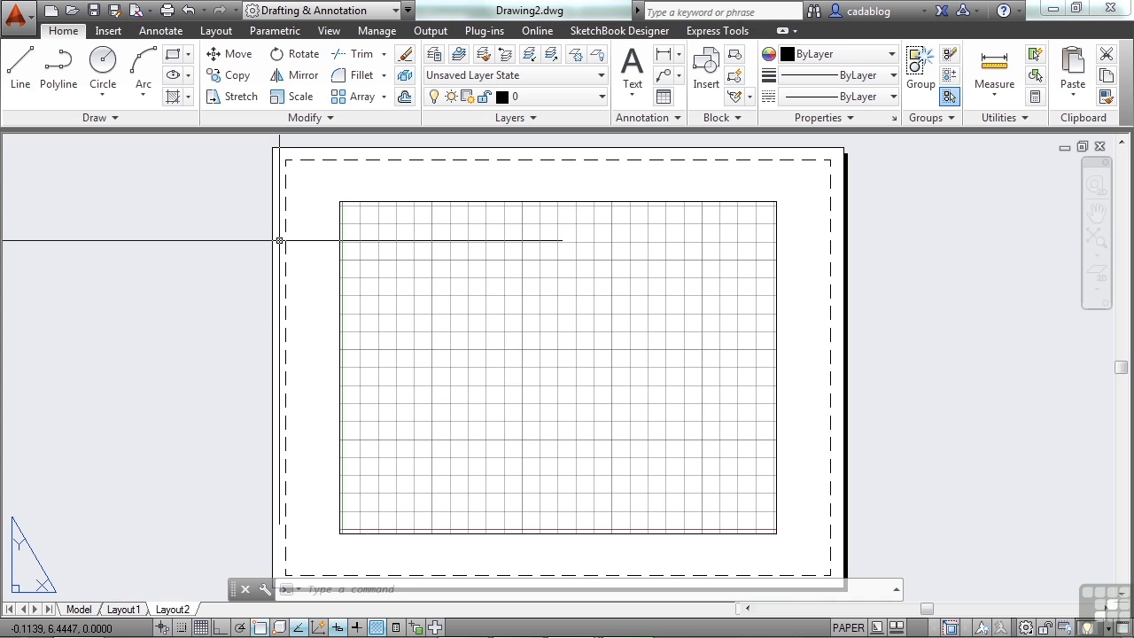
key(ctrl+Tab)
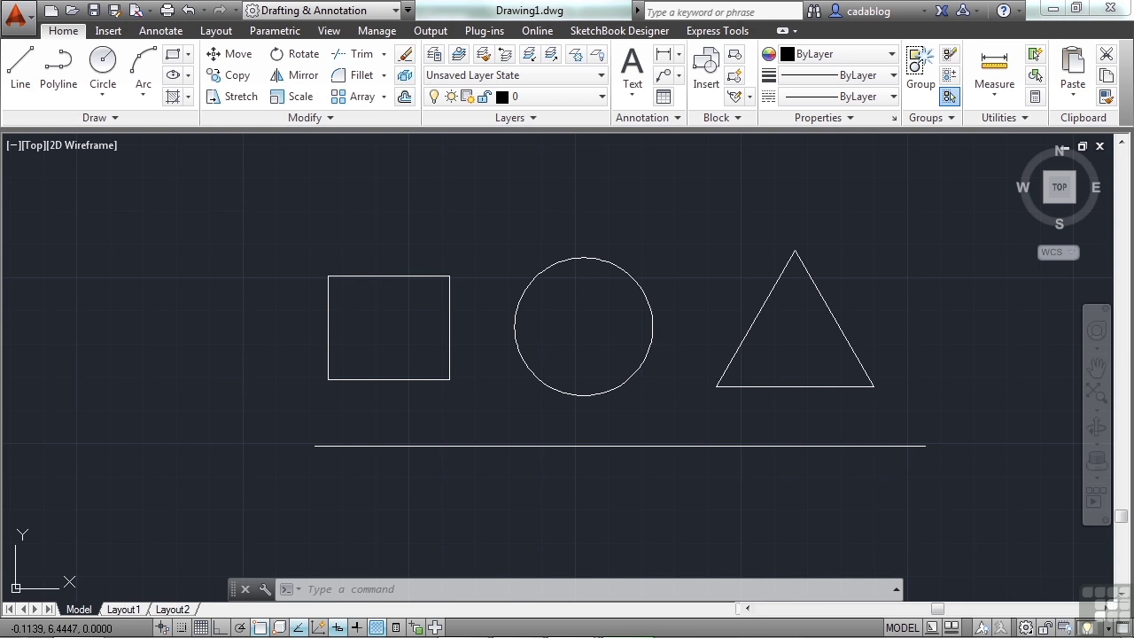
key(ctrl+Tab)
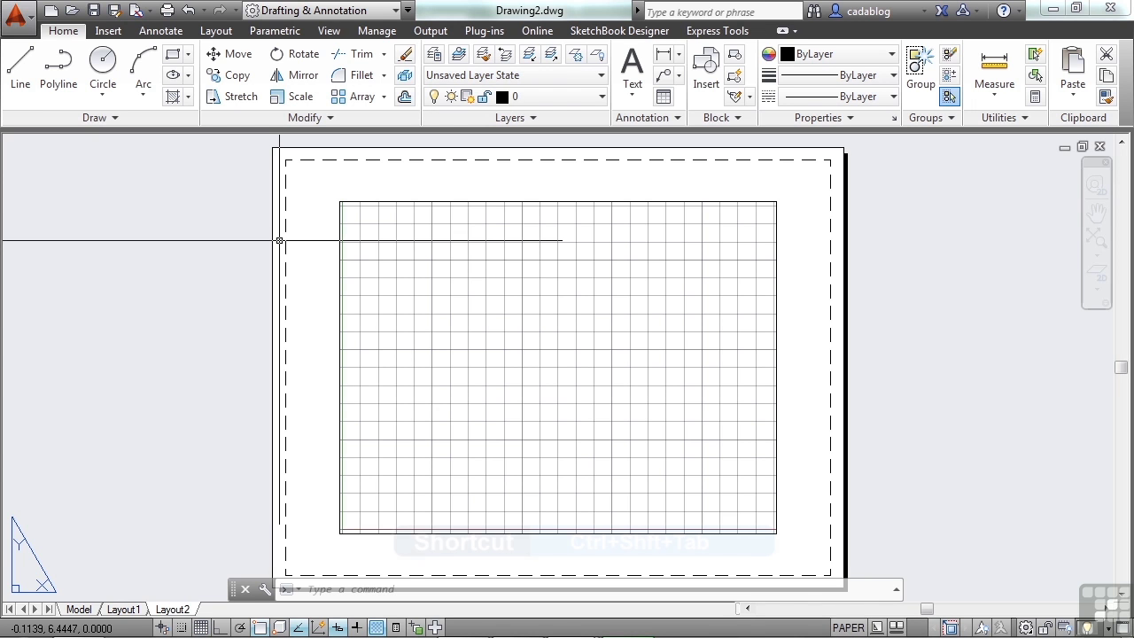
key(ctrl+shift+Tab)
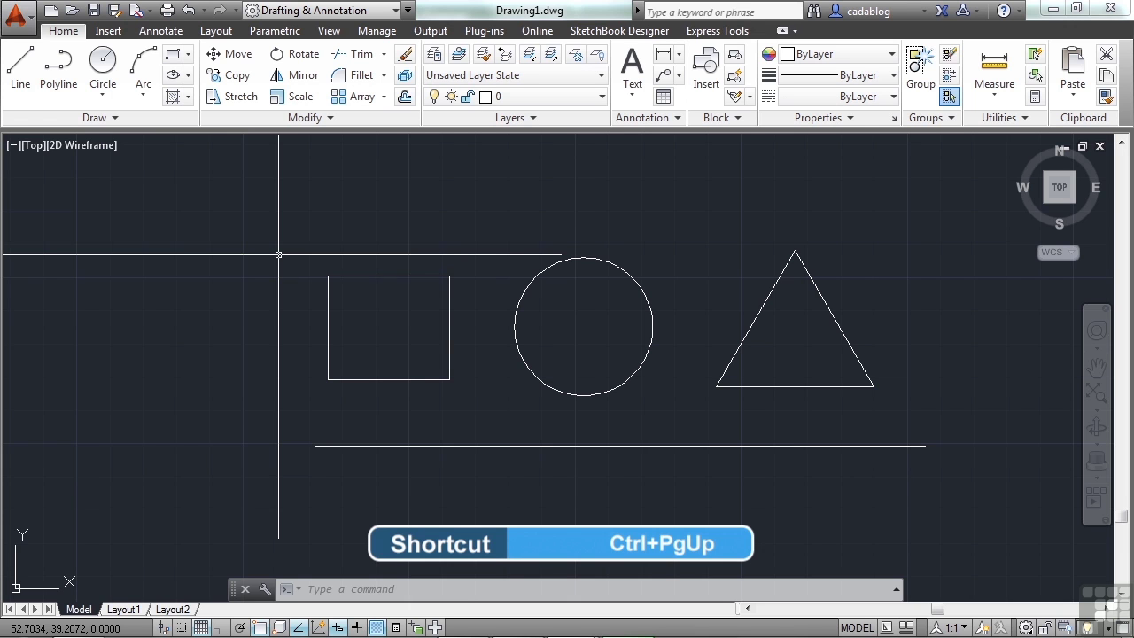
click(278, 255)
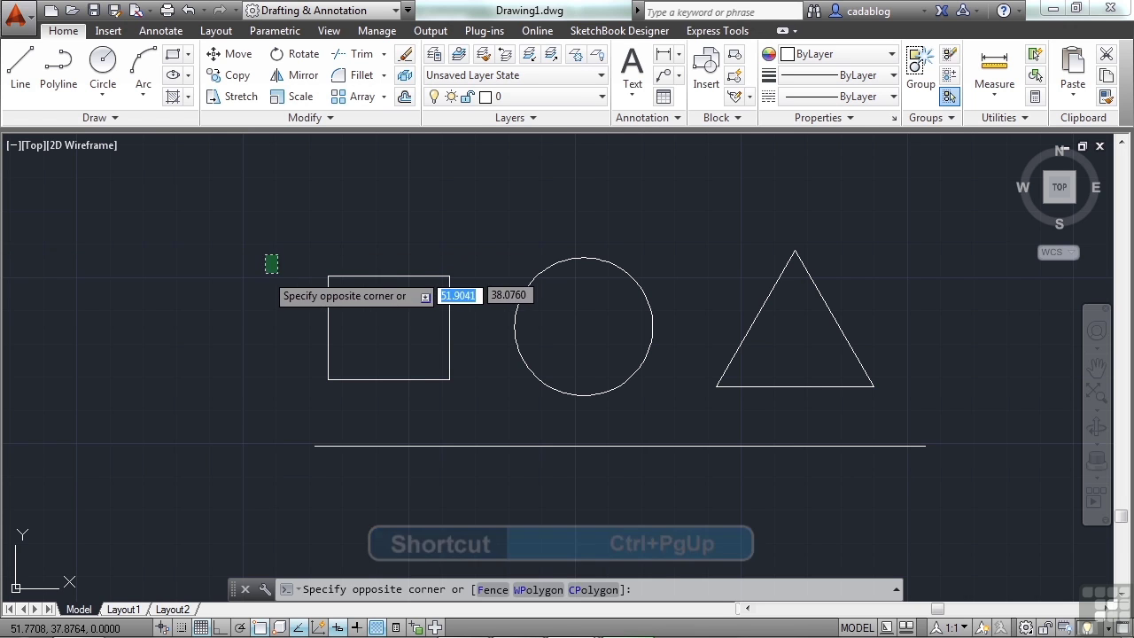
key(ctrl+Page_Down)
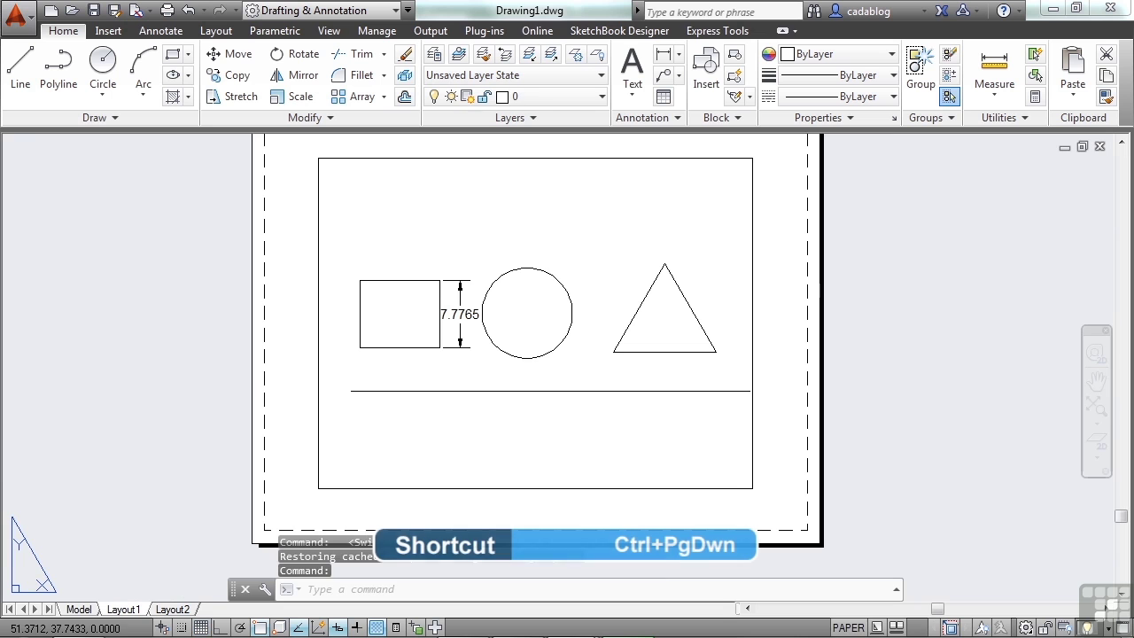
key(ctrl+Page_Down)
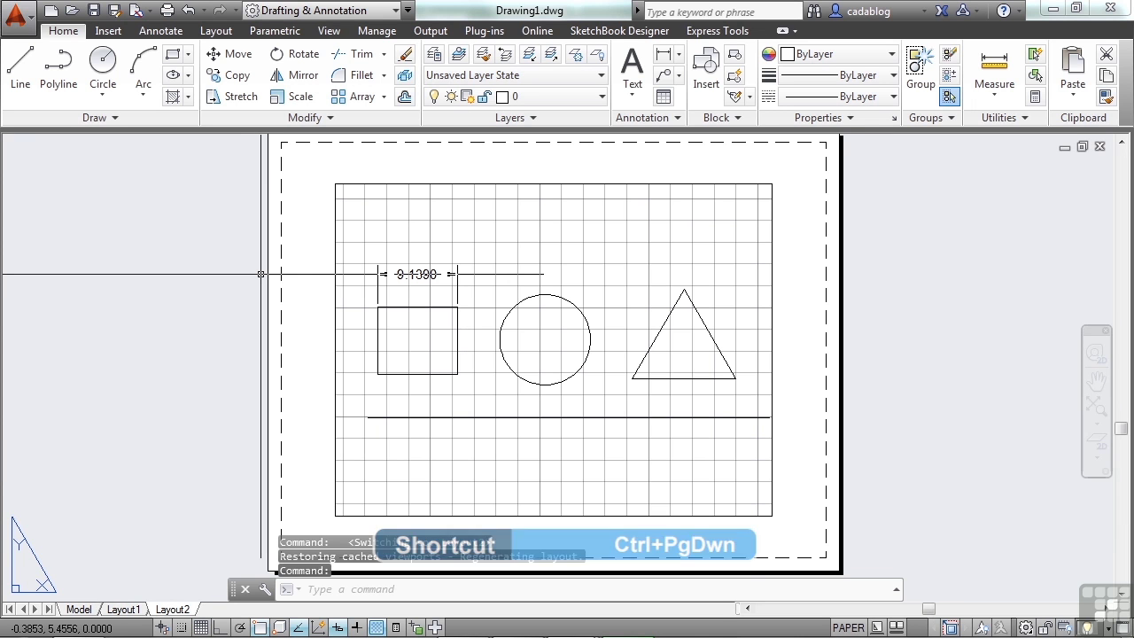
key(ctrl+Page_Up)
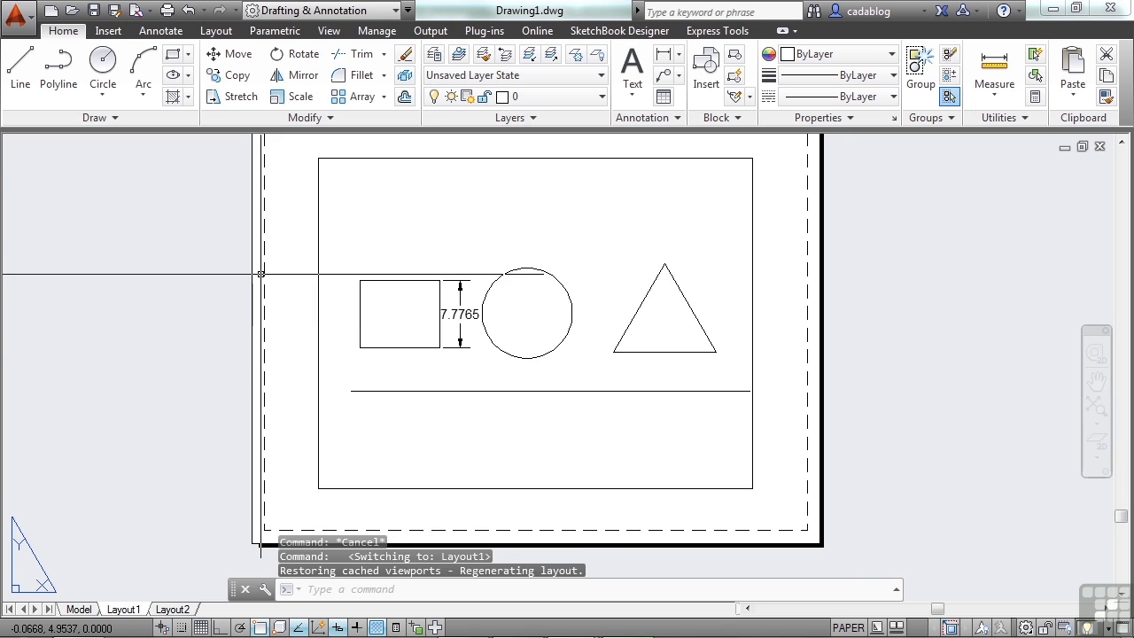
key(ctrl+Page_Up)
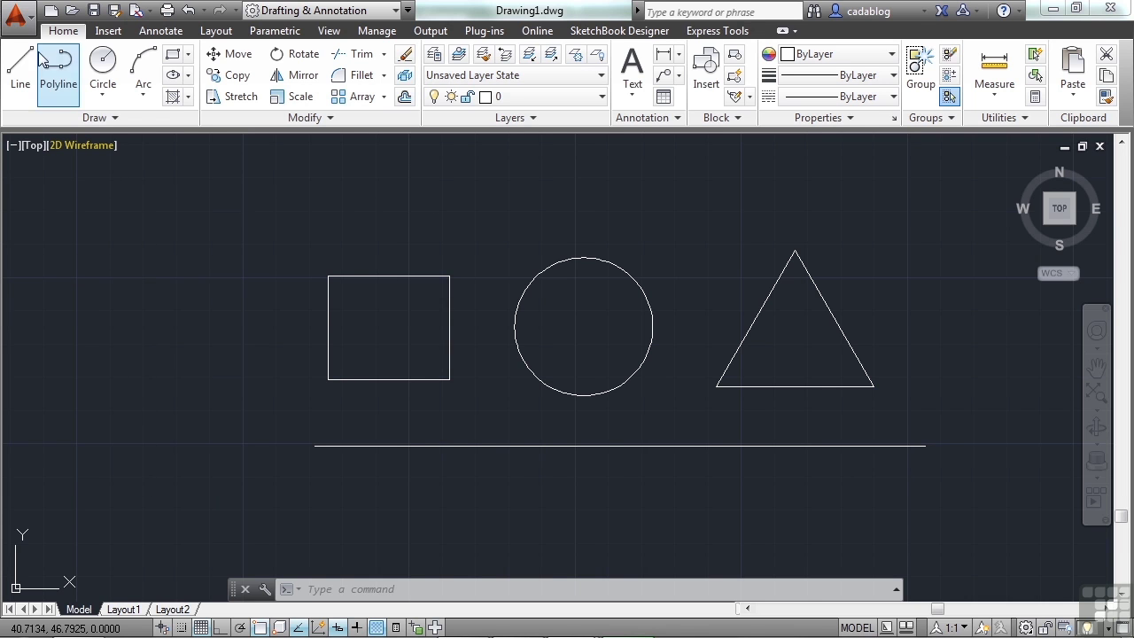
Step: Open Array-Example.dwg, then Wheel Assembly.dwg, from the Recent Documents list
click(18, 16)
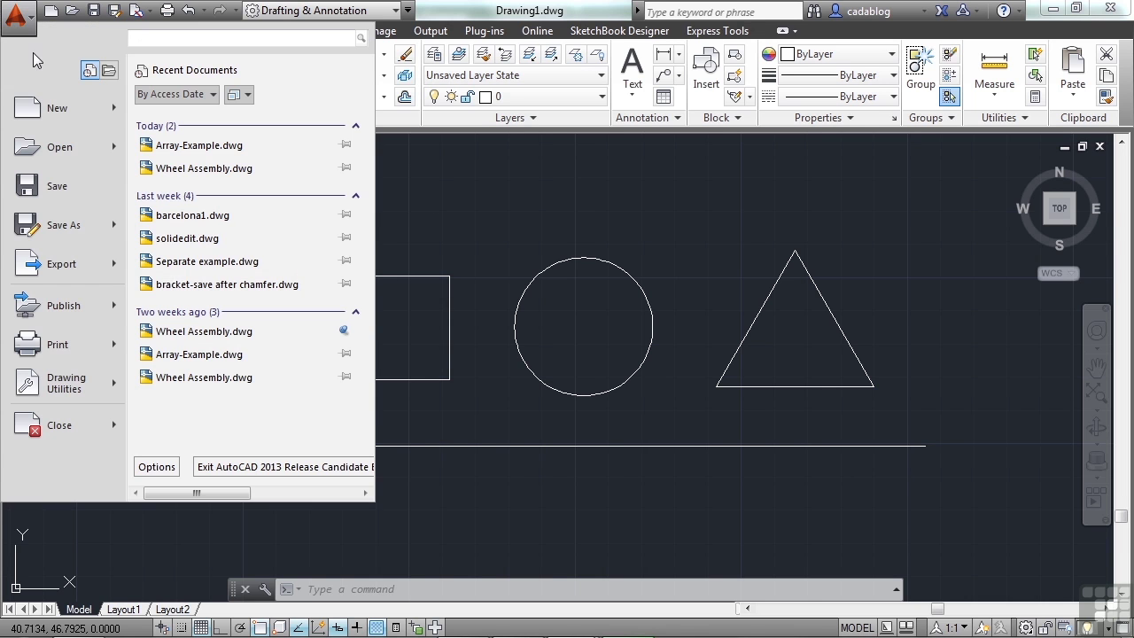
click(193, 154)
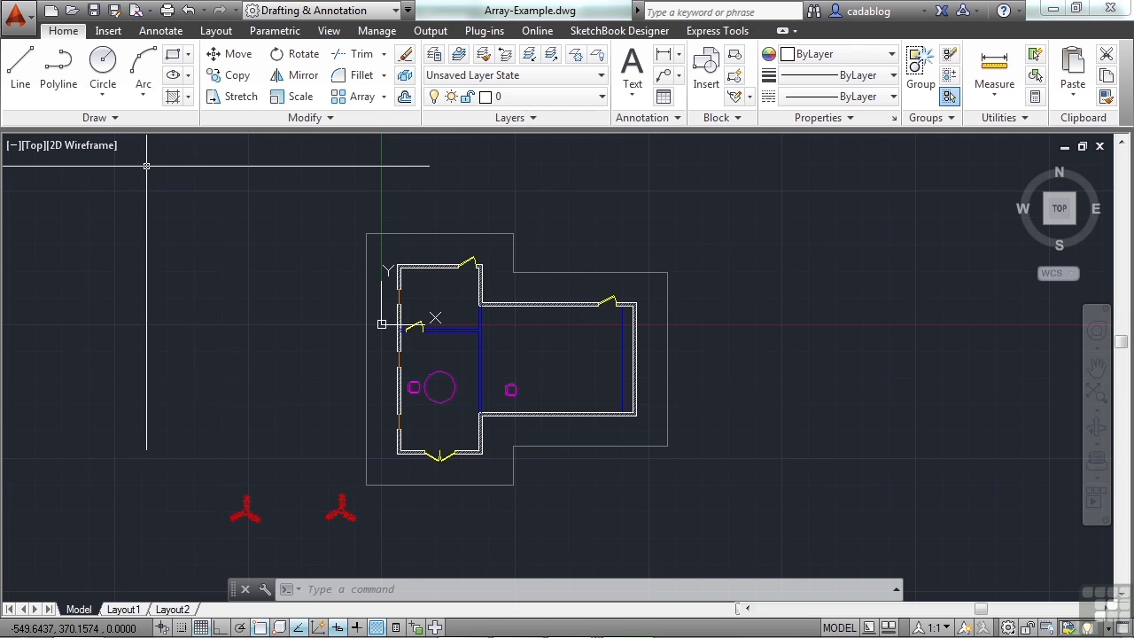
click(19, 19)
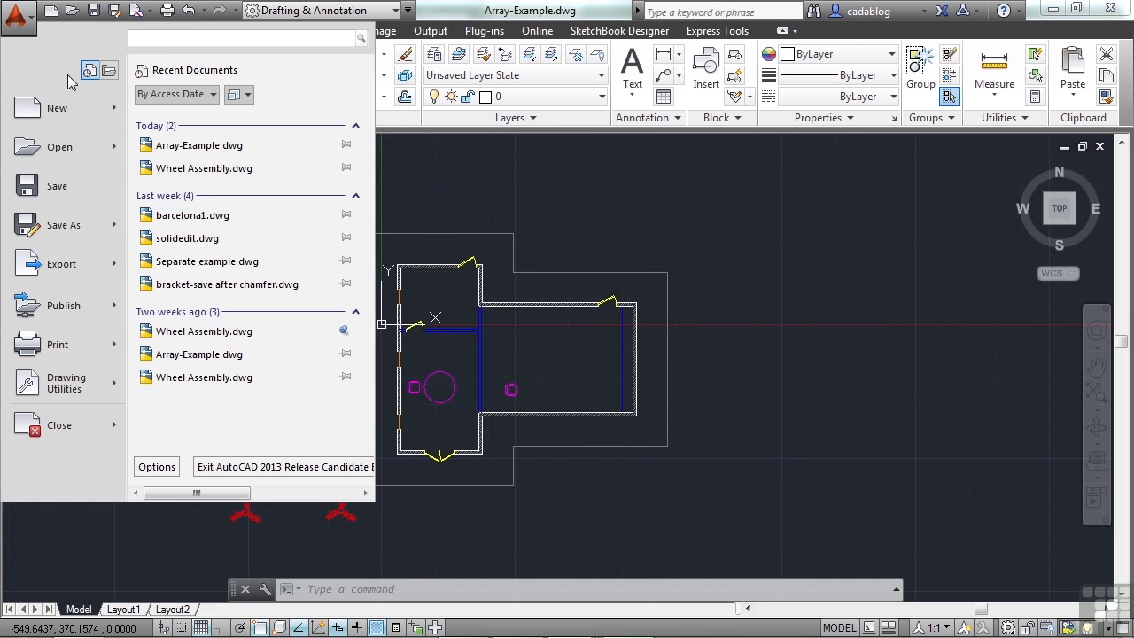
click(197, 177)
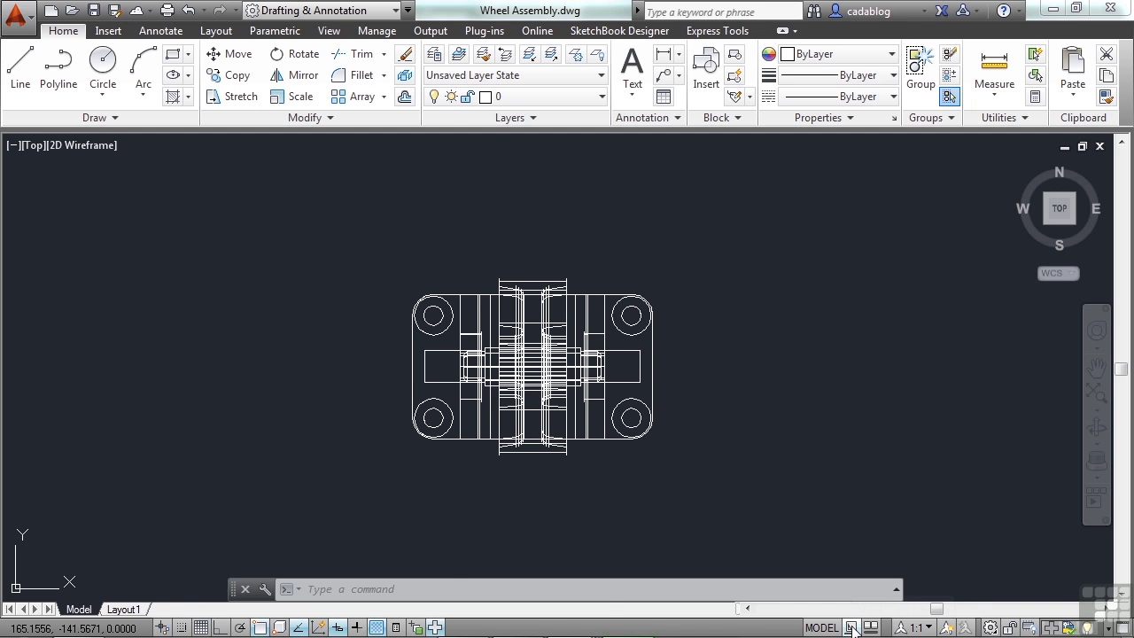
Step: Use Wheel Assembly's layout previews to toggle between Model and Layout1, settling on a panned Layout1
click(851, 628)
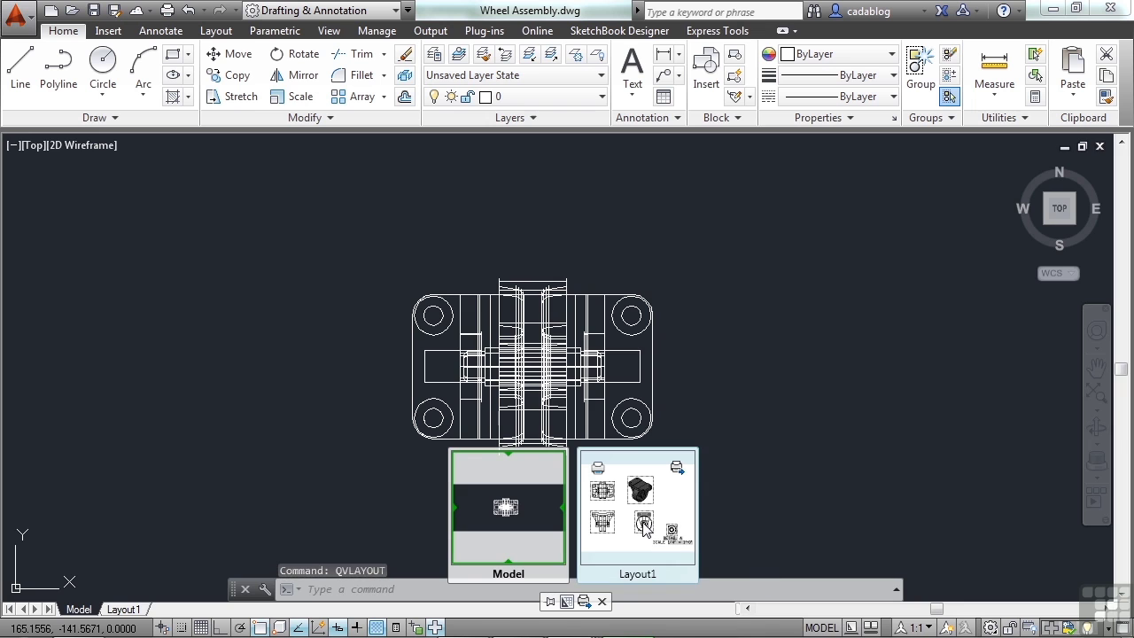
click(644, 526)
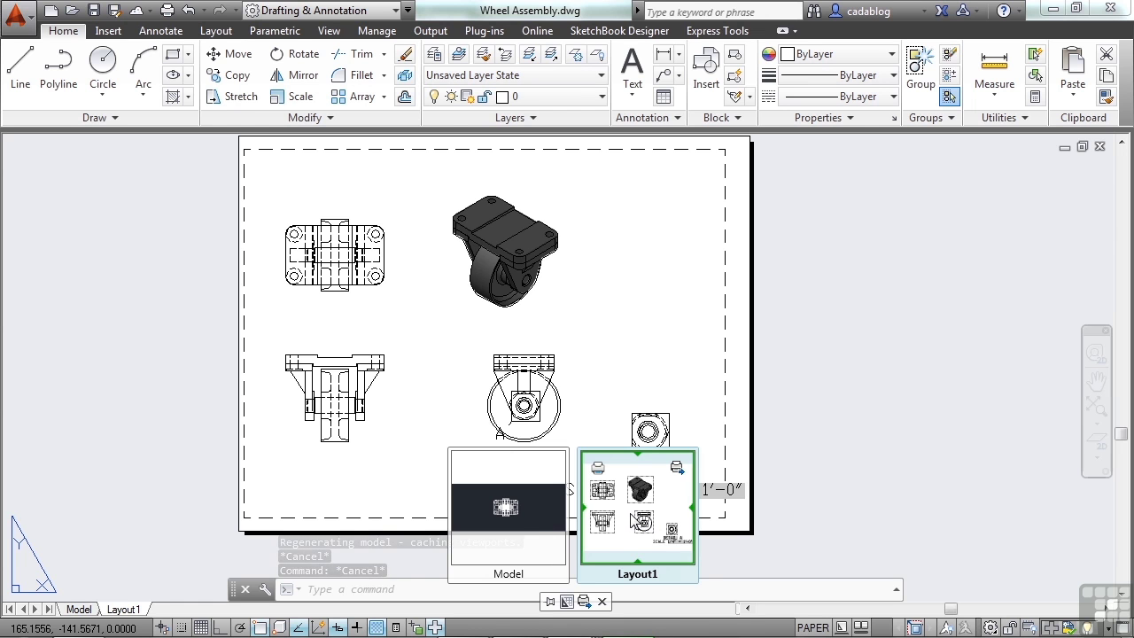
click(527, 512)
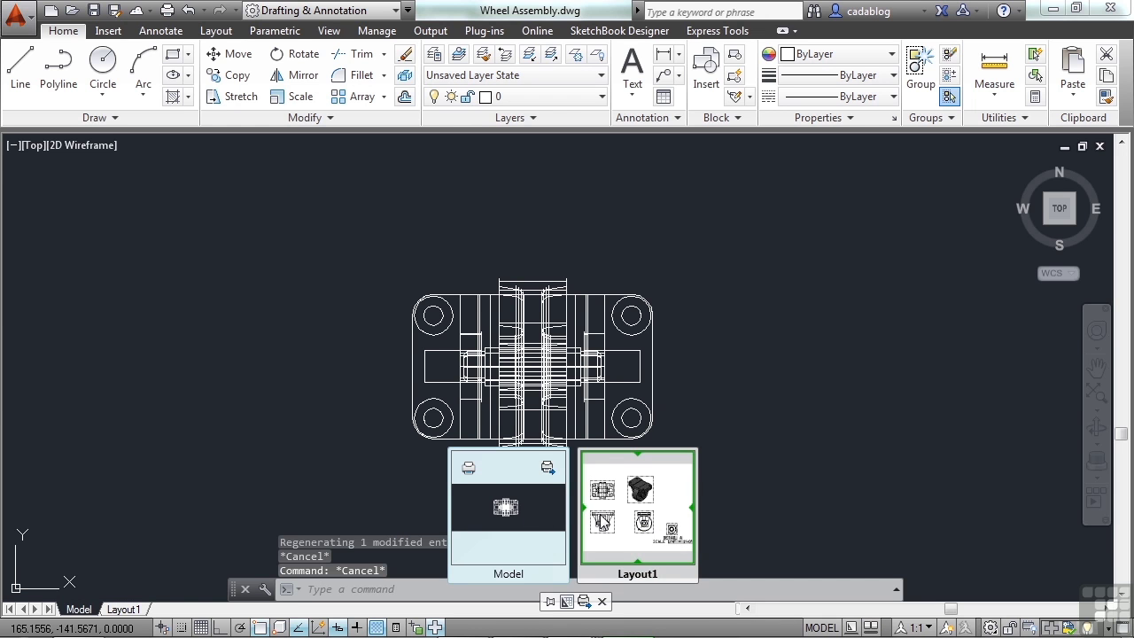
click(618, 520)
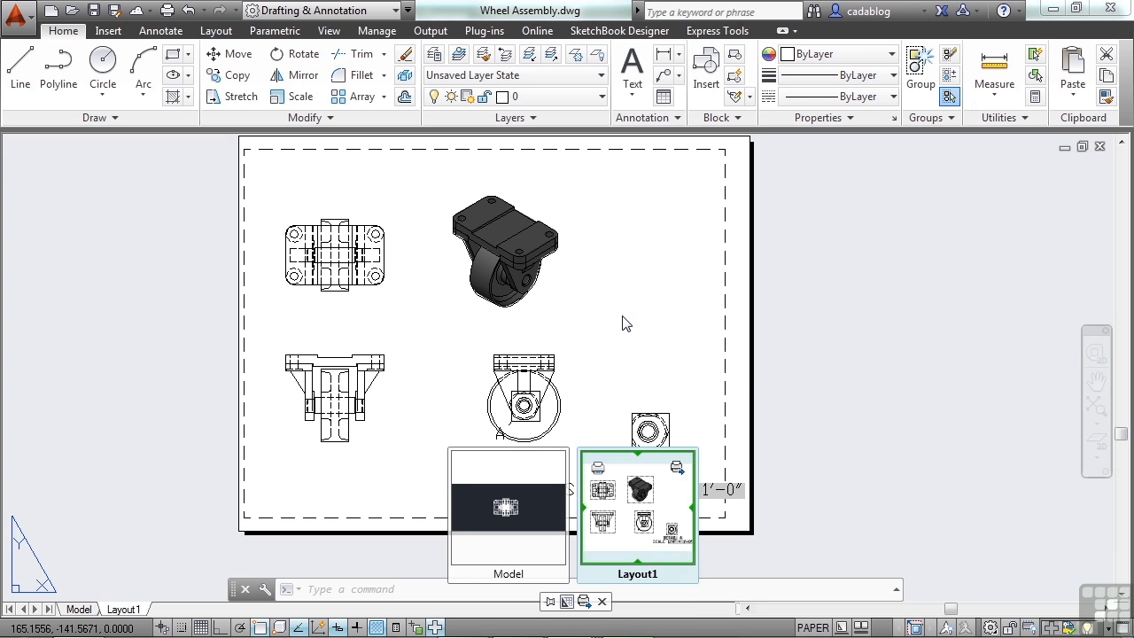
middle_drag(560, 322, 643, 341)
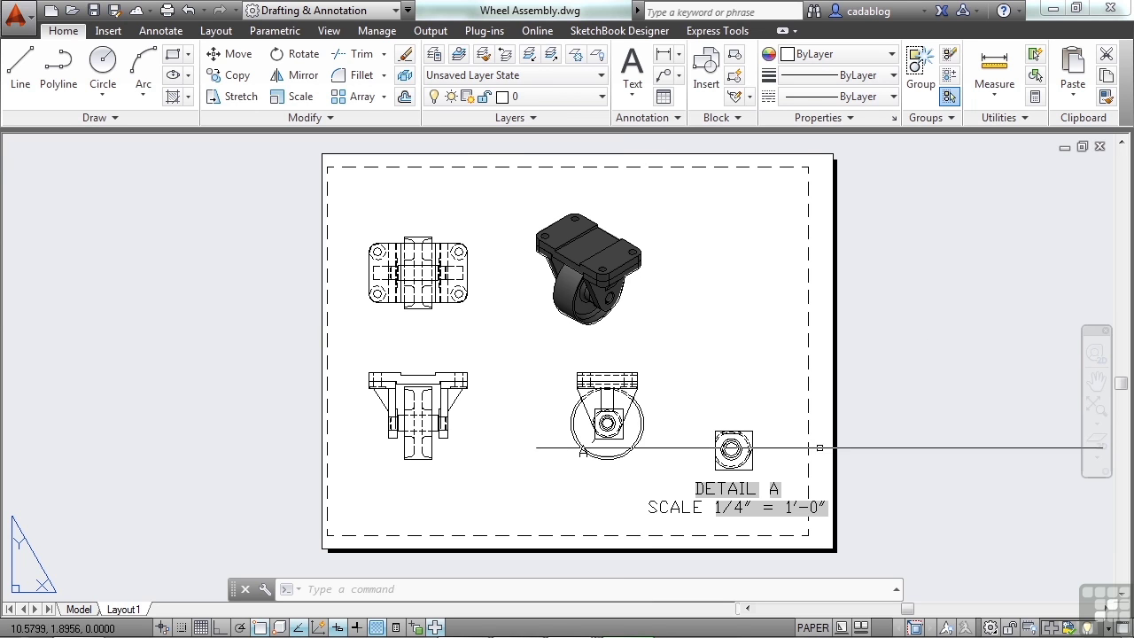
Step: Switch to Array-Example's Model preview from the open-drawing thumbnails and clear any pending command
click(862, 627)
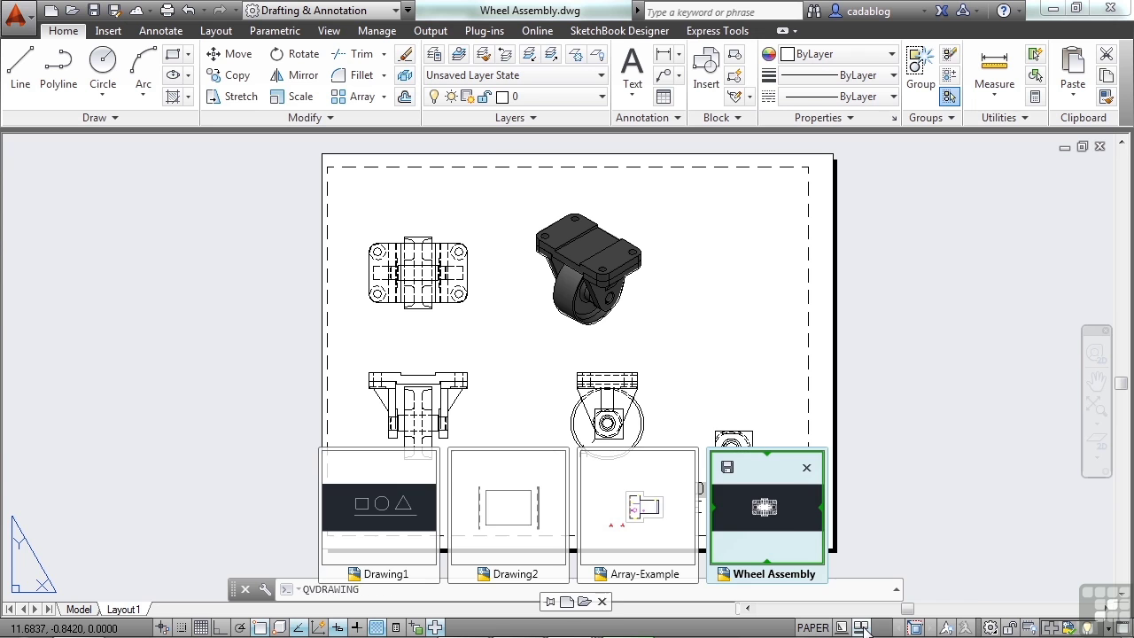
mouse_move(785, 532)
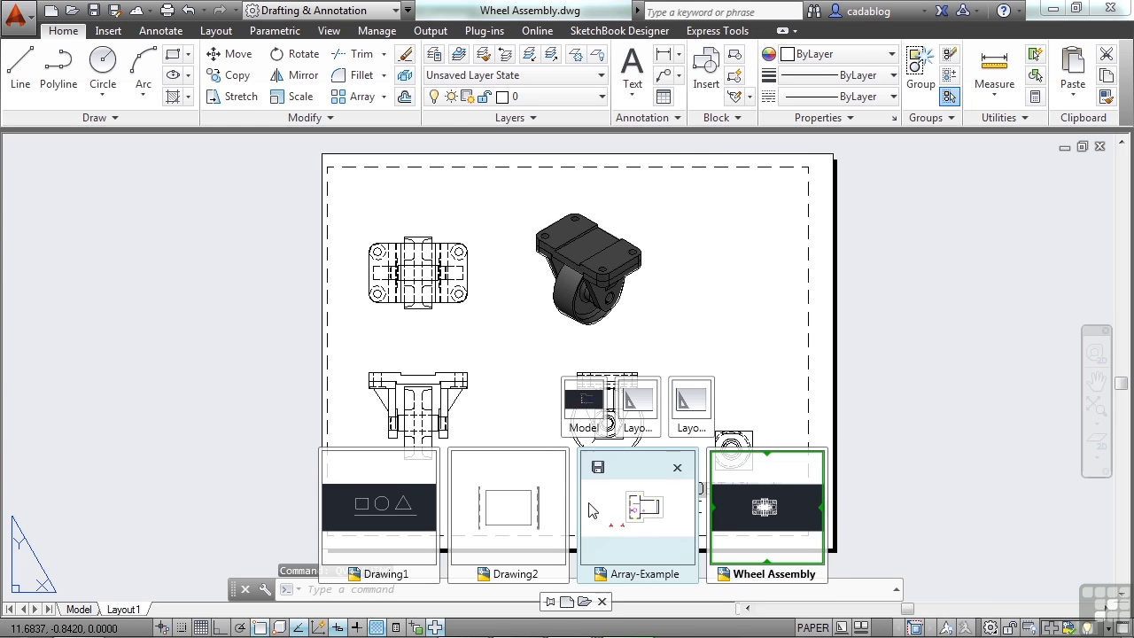
mouse_move(424, 505)
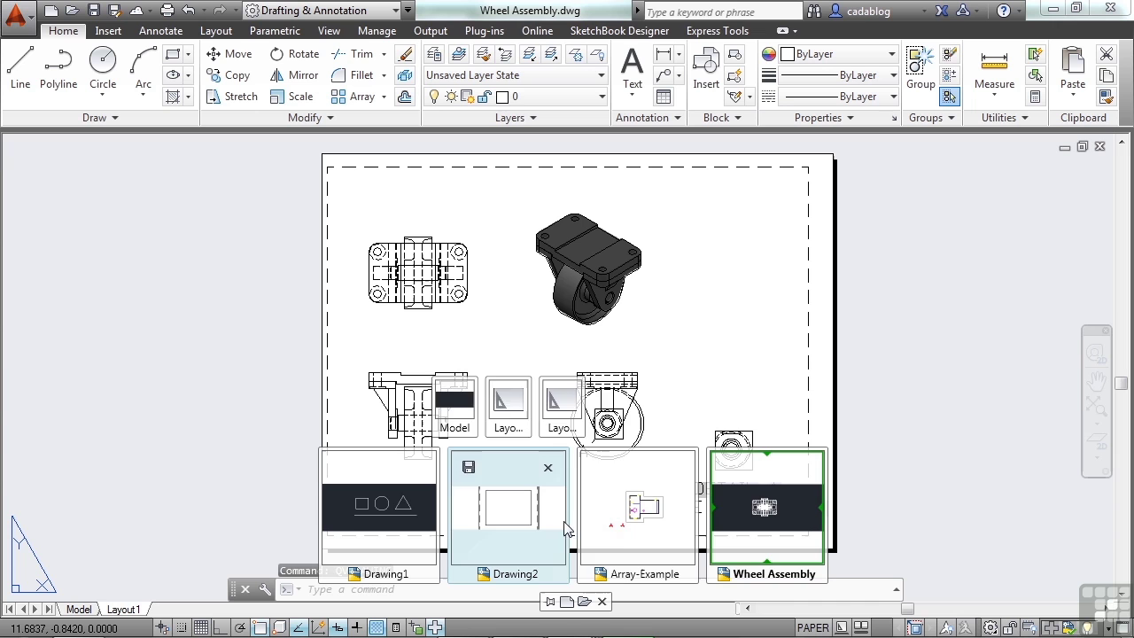
mouse_move(720, 545)
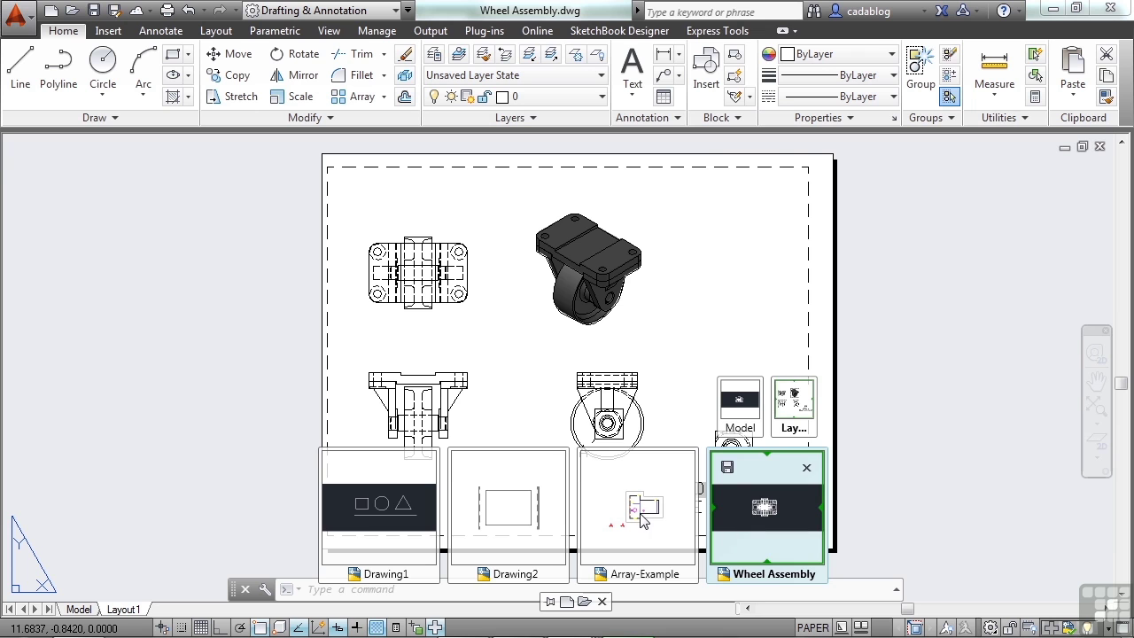
mouse_move(642, 516)
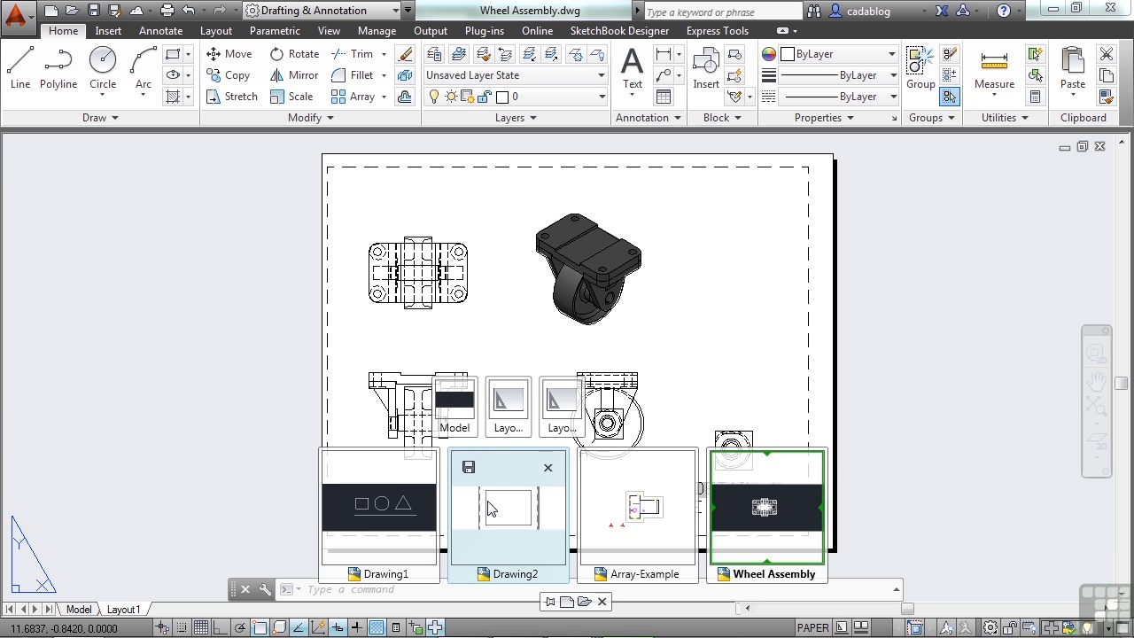
mouse_move(632, 427)
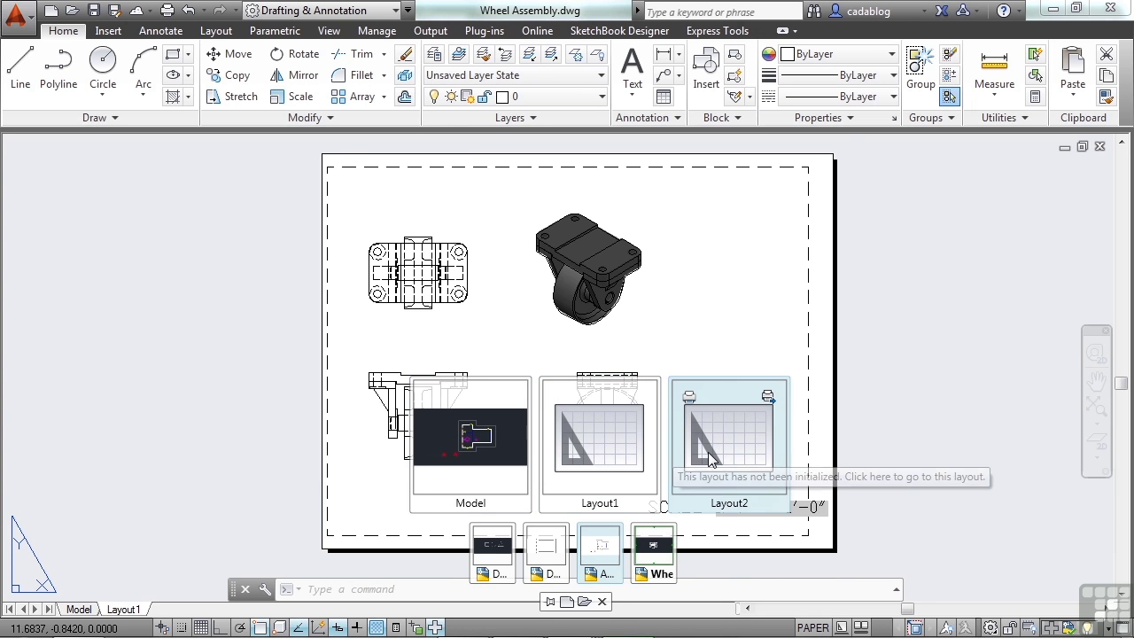
click(509, 453)
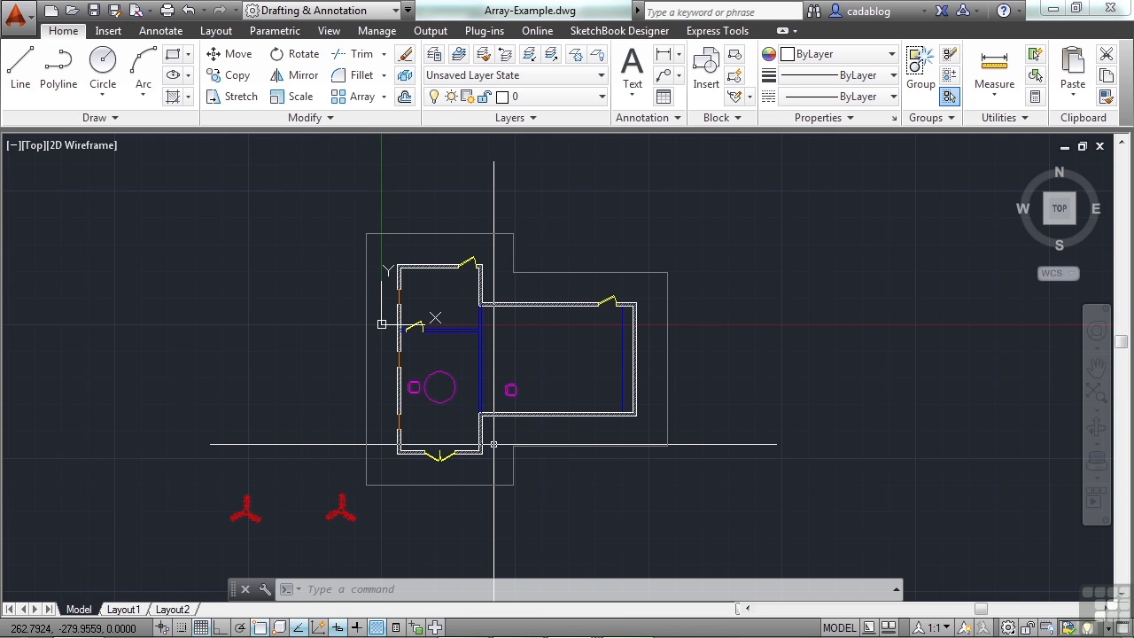
key(Escape)
key(Escape)
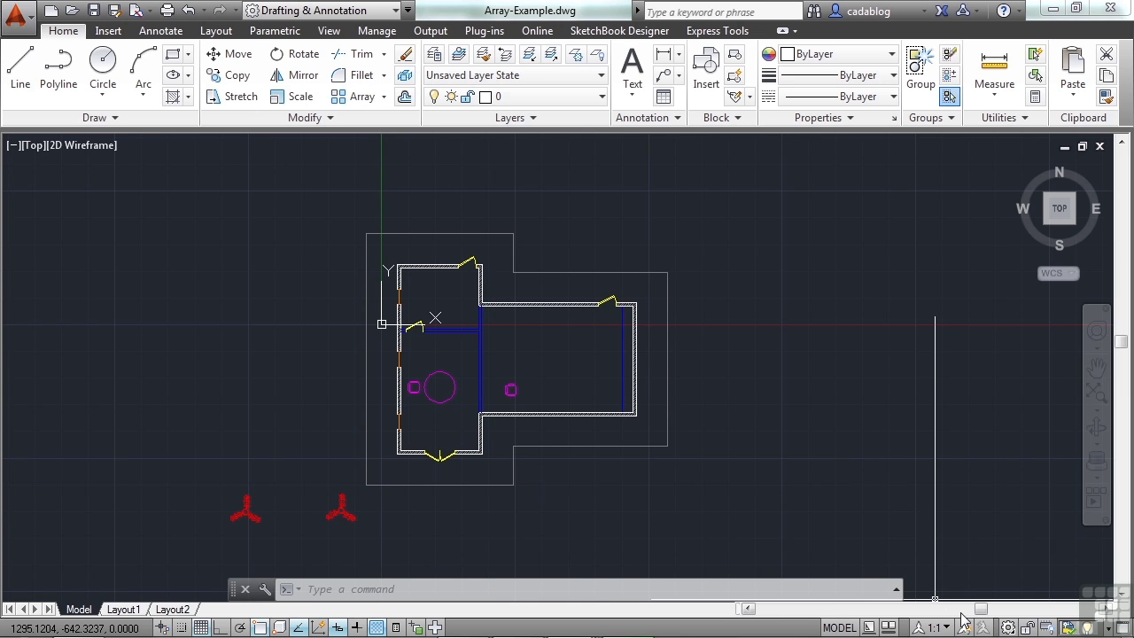
Step: Pan and zoom the floor plan, then pick Drawing2's Layout1 preview from Quick View Drawings
click(887, 627)
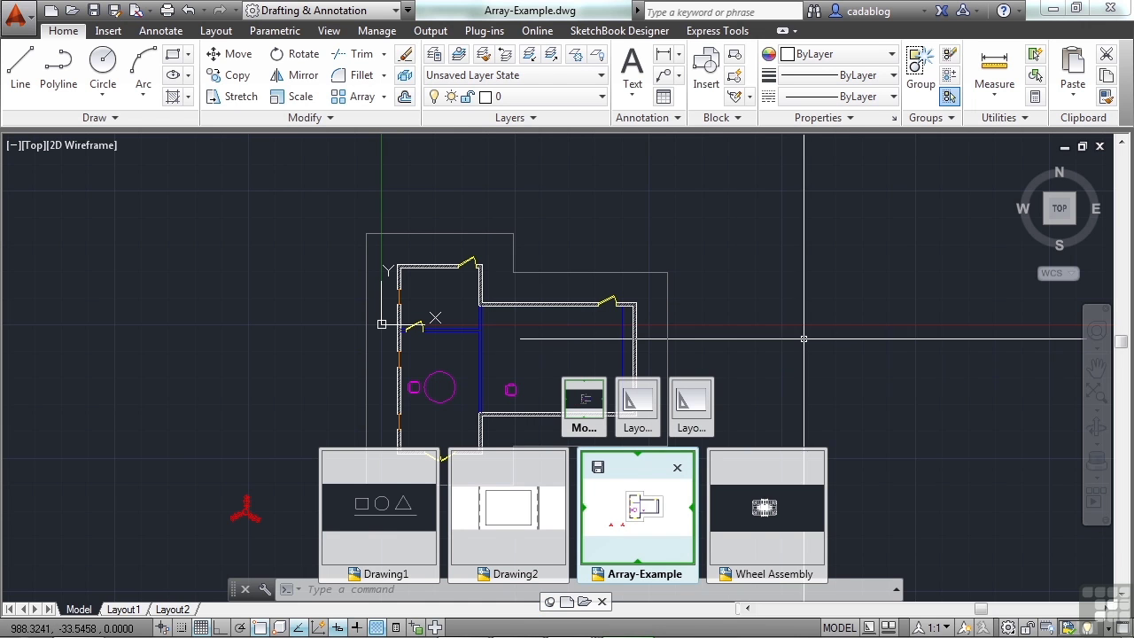
click(791, 275)
key(Escape)
scroll(594, 296, down, 4)
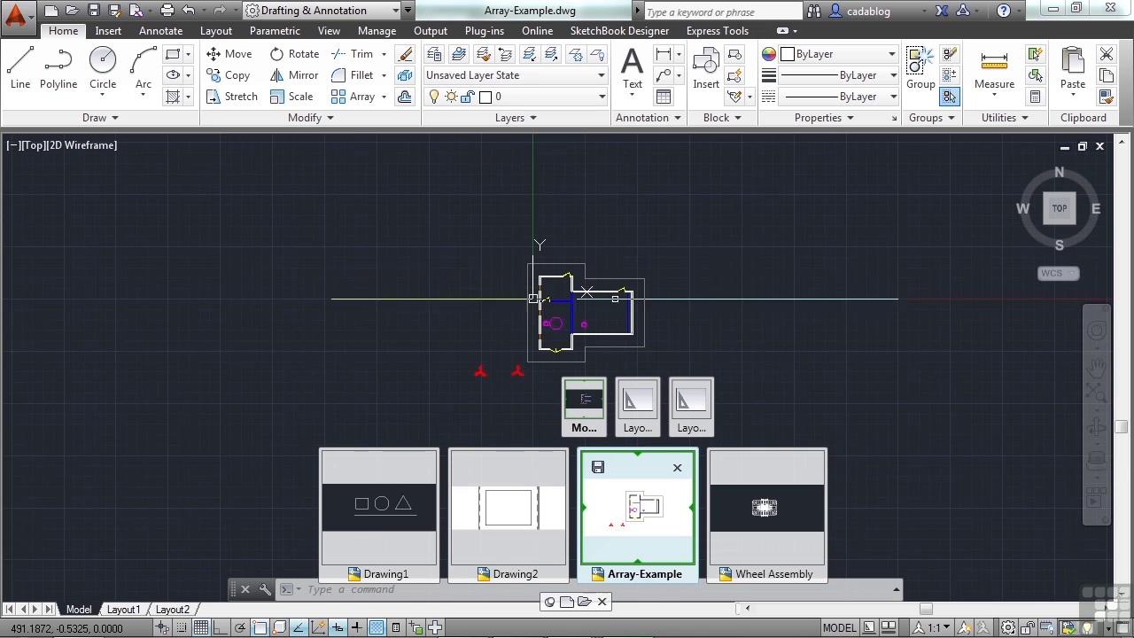
mouse_move(661, 302)
middle_down()
mouse_move(542, 307)
mouse_move(516, 295)
middle_up()
scroll(542, 301, up, 2)
scroll(517, 297, up, 2)
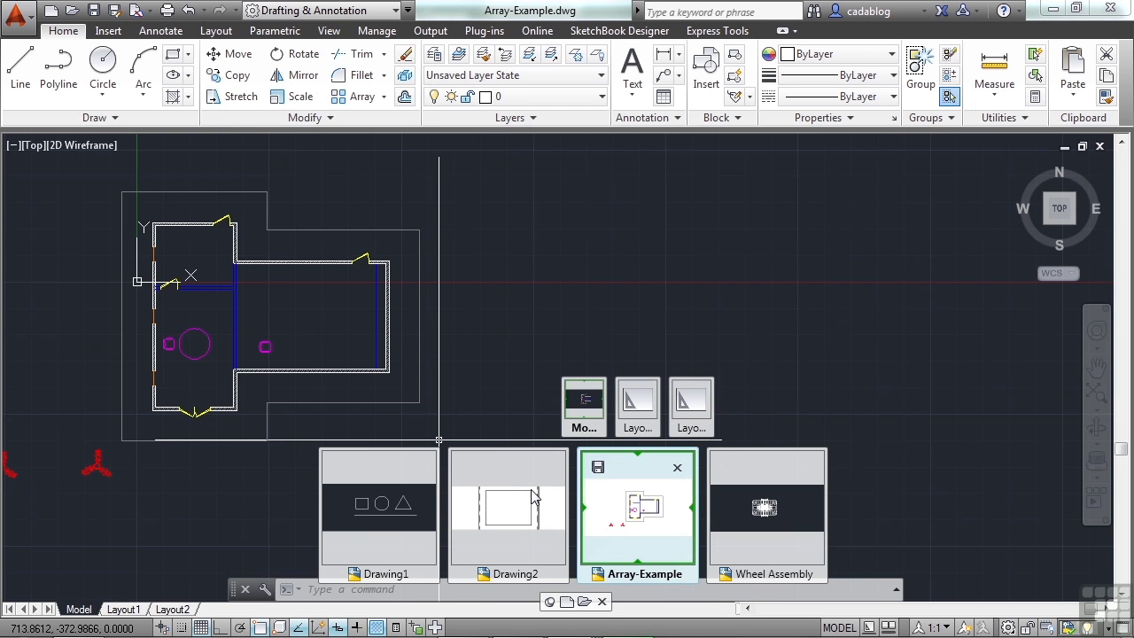
mouse_move(507, 401)
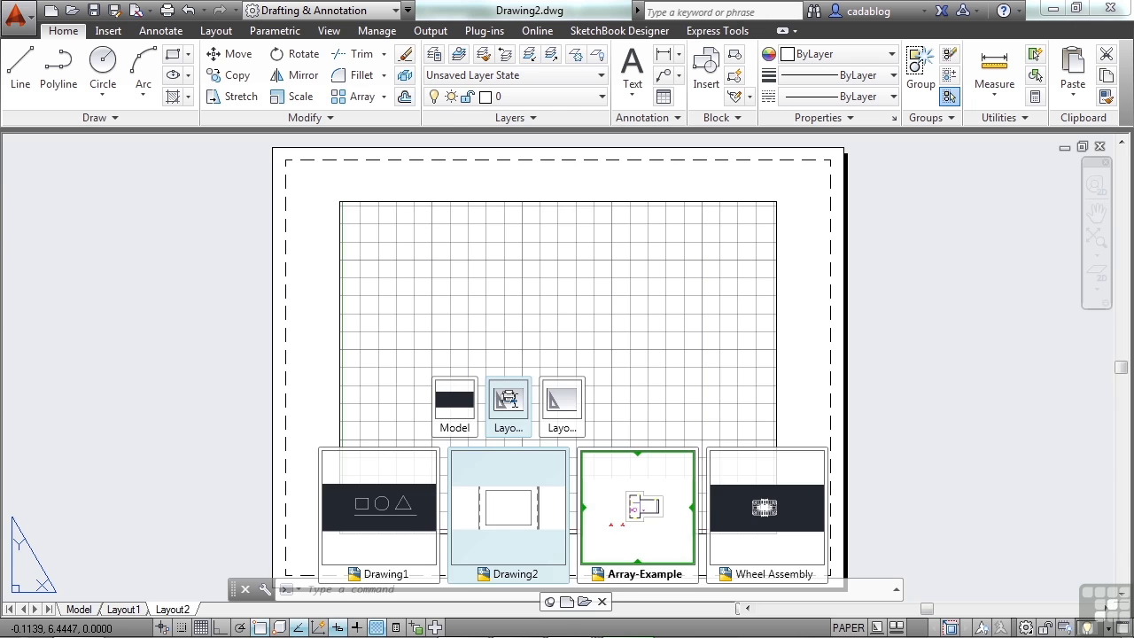
click(507, 401)
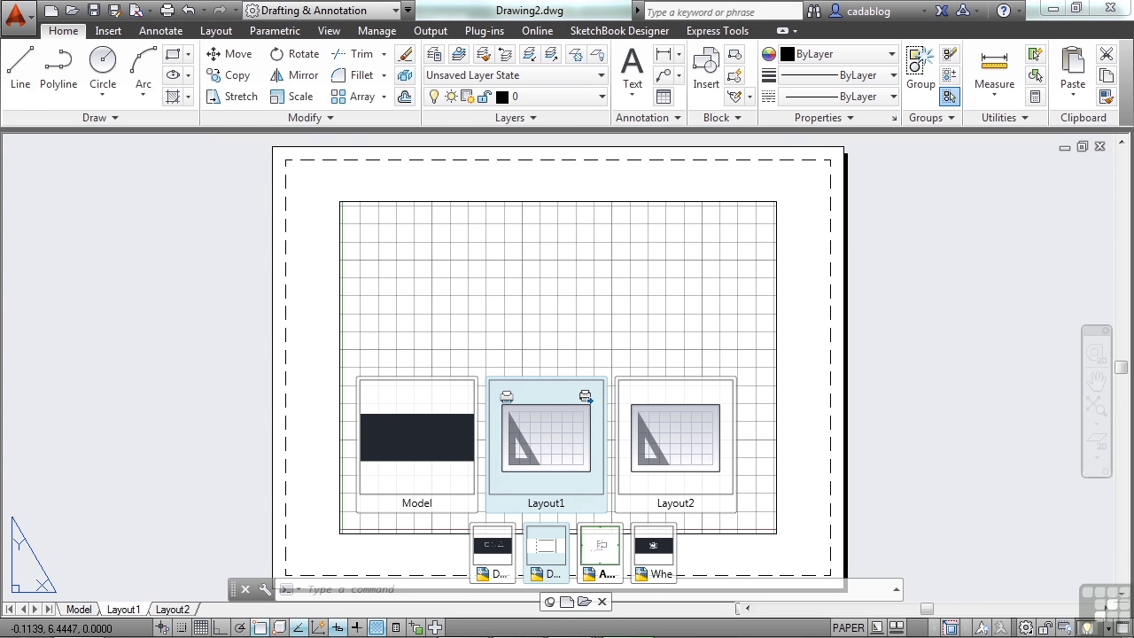
key(ctrl+p)
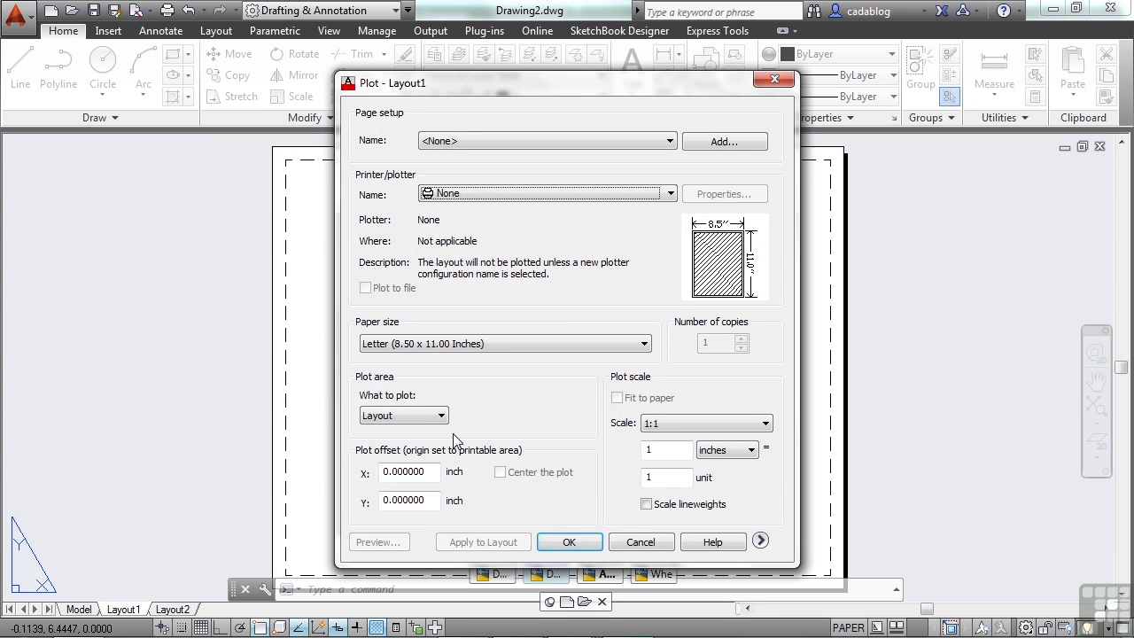
click(631, 542)
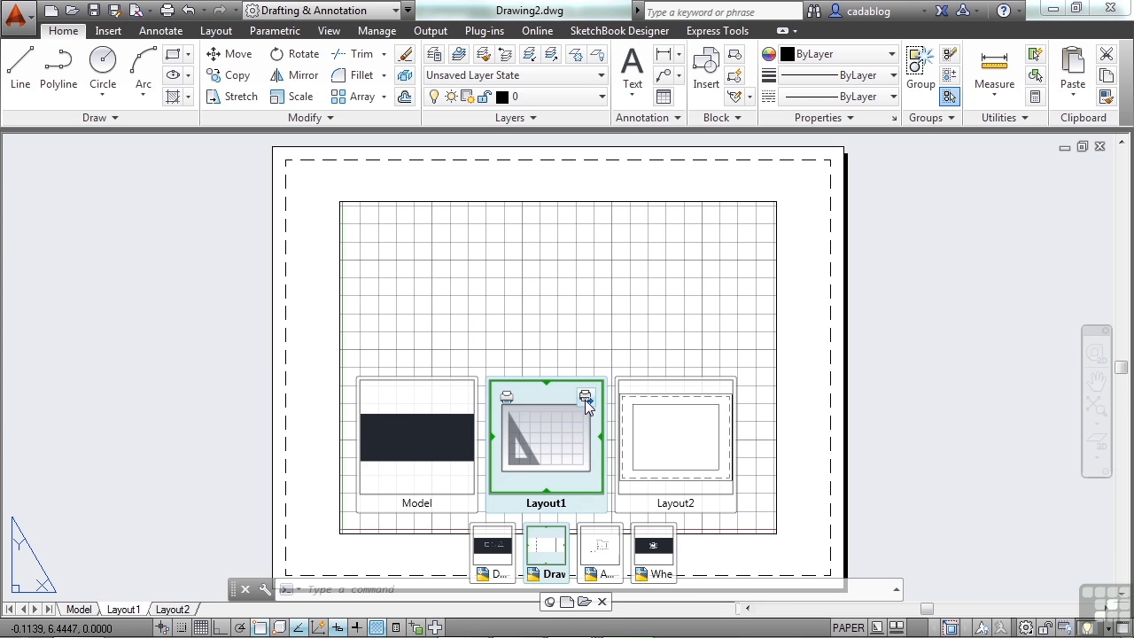
Step: Close Quick View Drawings, leaving Drawing2's Layout1 grid sheet on screen
click(604, 602)
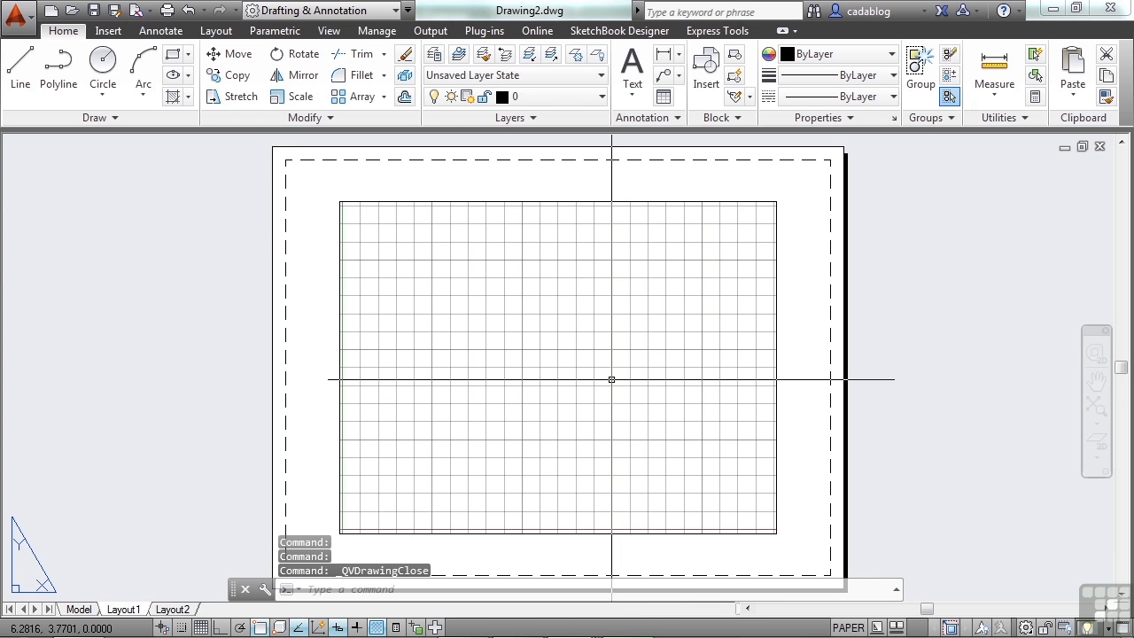